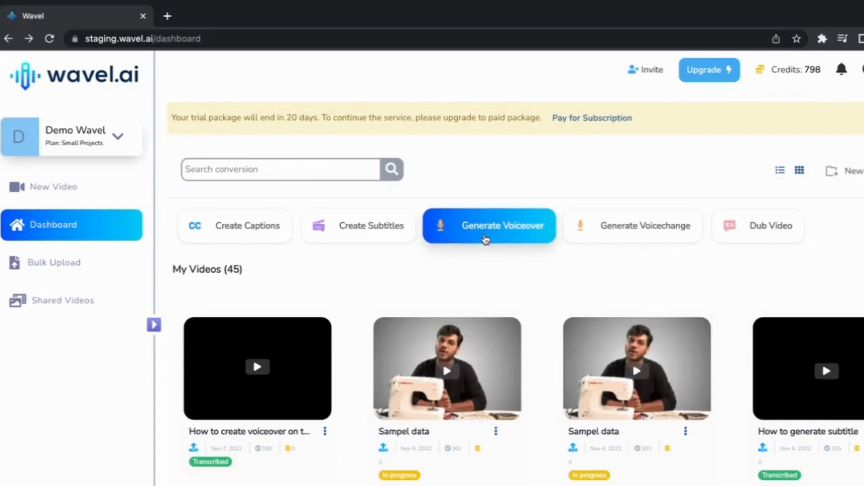
# Start a new voiceover without uploading a video and set its language to English.
pyautogui.click(485, 239)
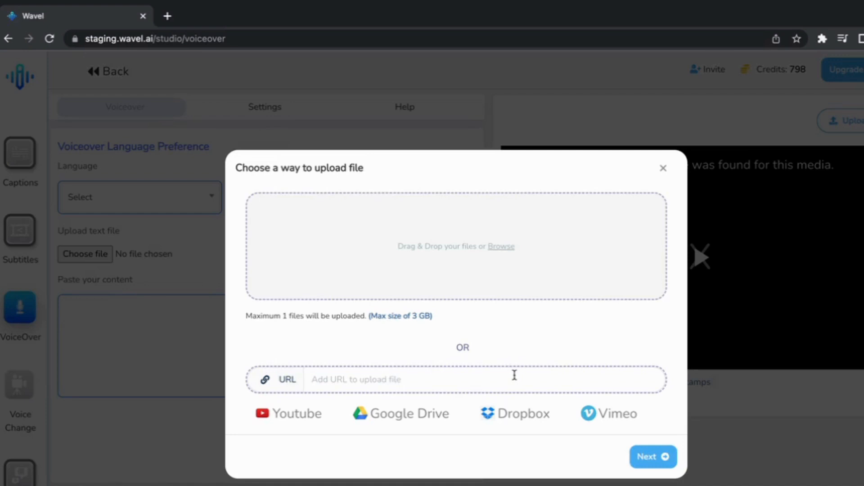
pyautogui.click(666, 170)
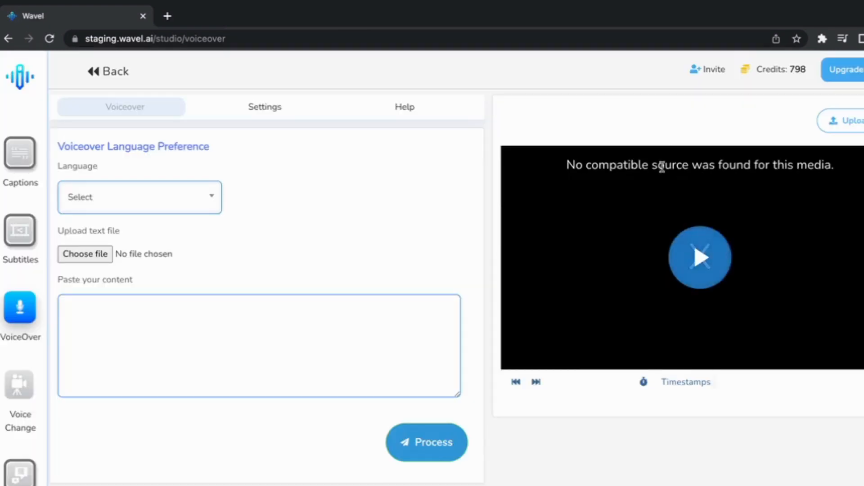
pyautogui.click(197, 212)
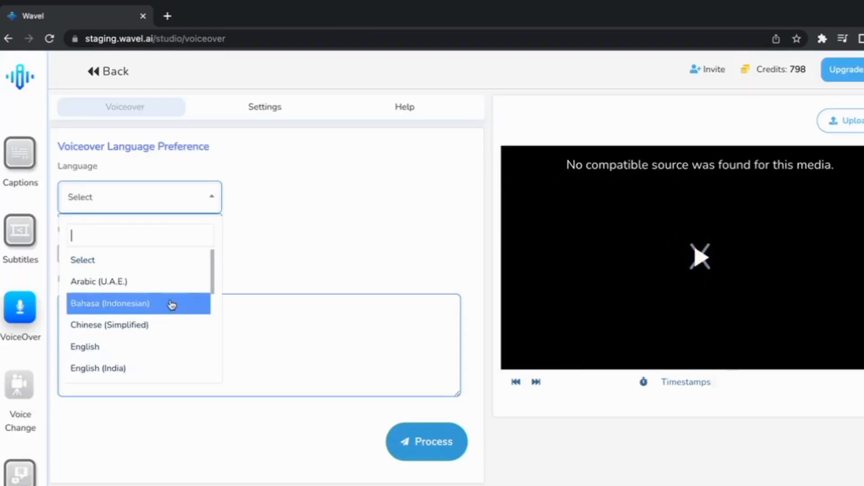
pyautogui.click(164, 345)
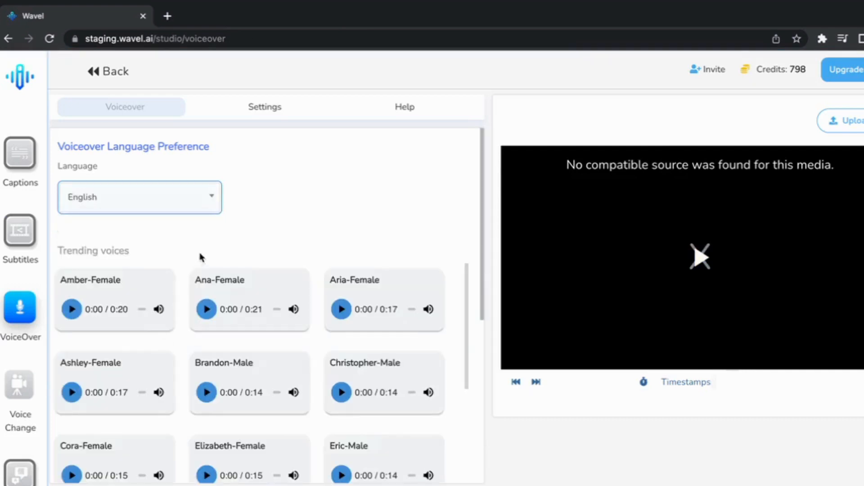
# Look through the trending English voices and pick the Michel-Male voice.
pyautogui.scroll(-2, 189, 254)
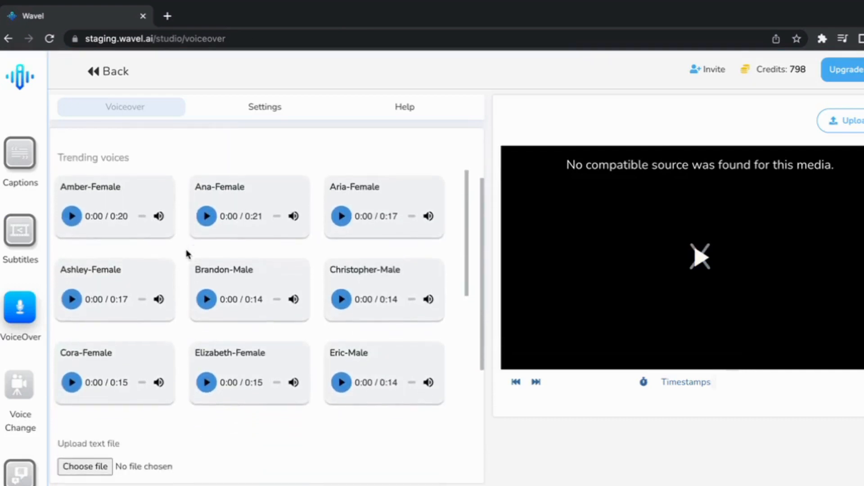
pyautogui.scroll(1, 188, 254)
pyautogui.scroll(-1, 188, 254)
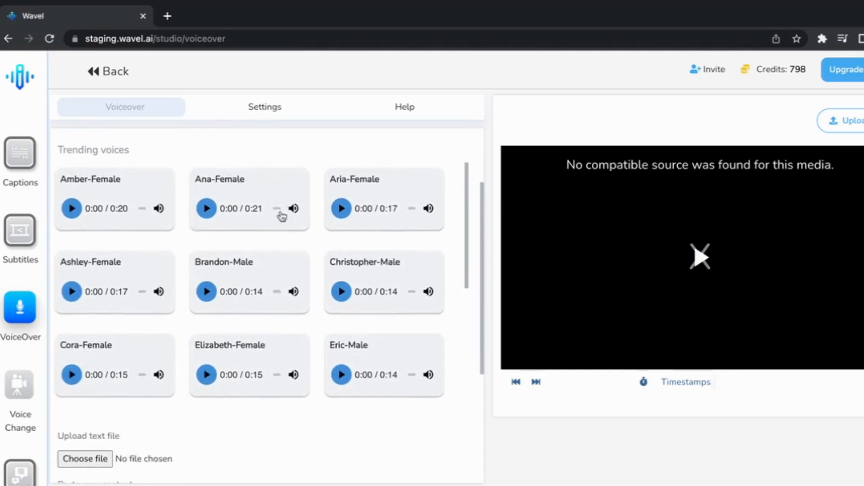
pyautogui.scroll(-2, 229, 332)
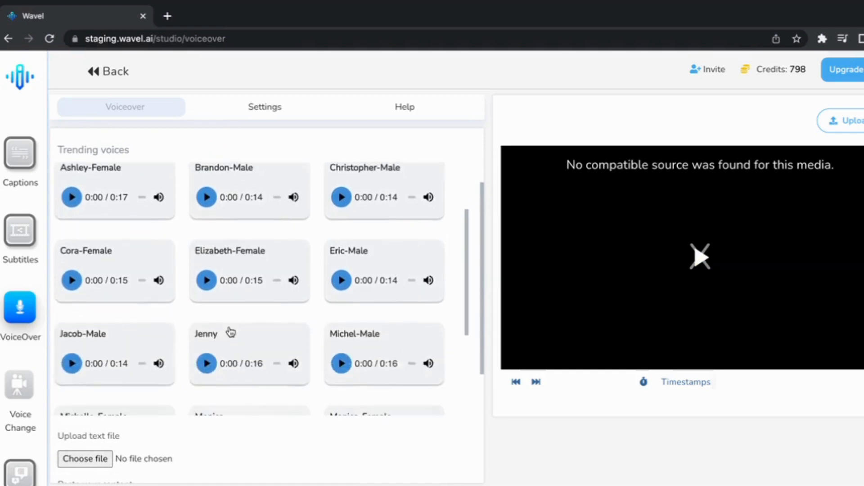
pyautogui.scroll(-4, 229, 332)
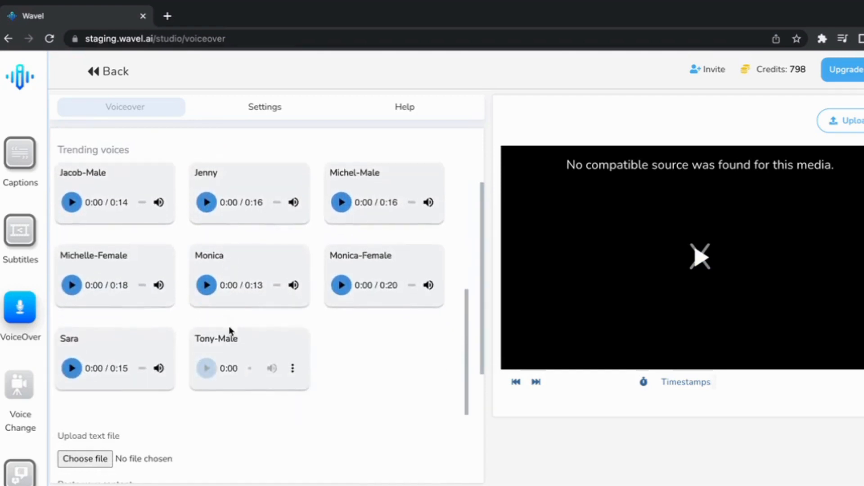
pyautogui.click(408, 172)
pyautogui.scroll(-3, 334, 324)
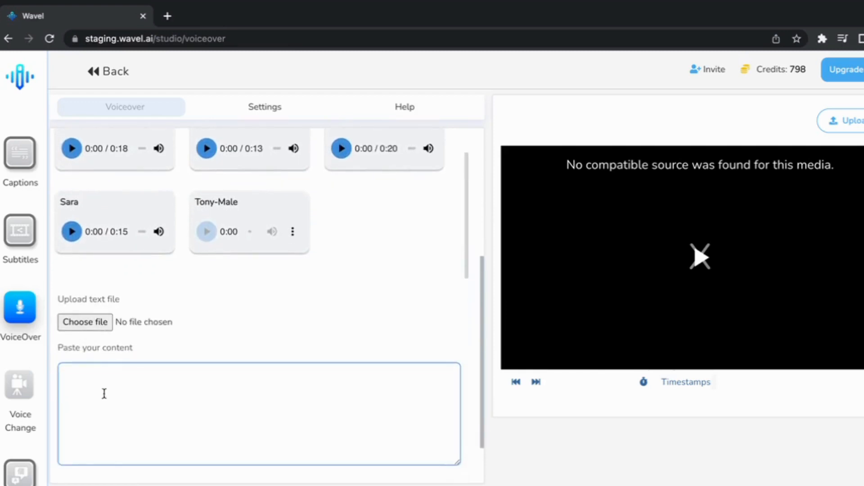
# Paste the prepared script as the voiceover content and process it.
pyautogui.click(212, 396)
pyautogui.hotkey('ctrl', 'v')
pyautogui.scroll(-1, 201, 385)
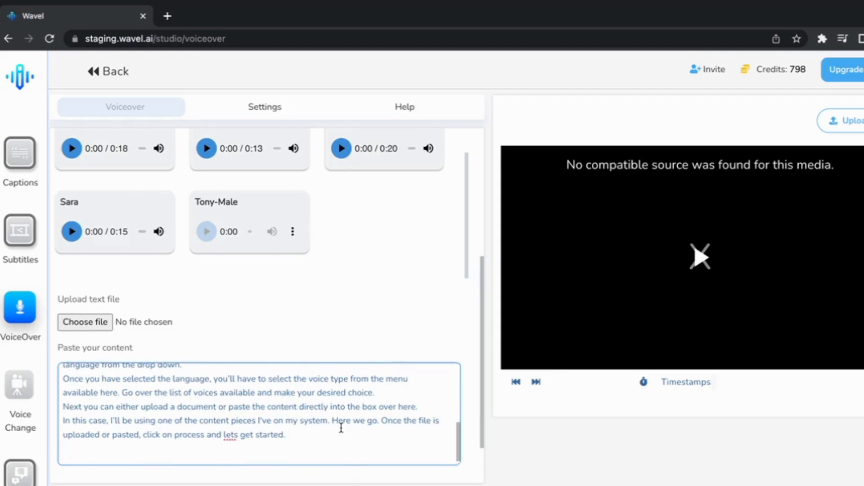
pyautogui.scroll(-2, 341, 428)
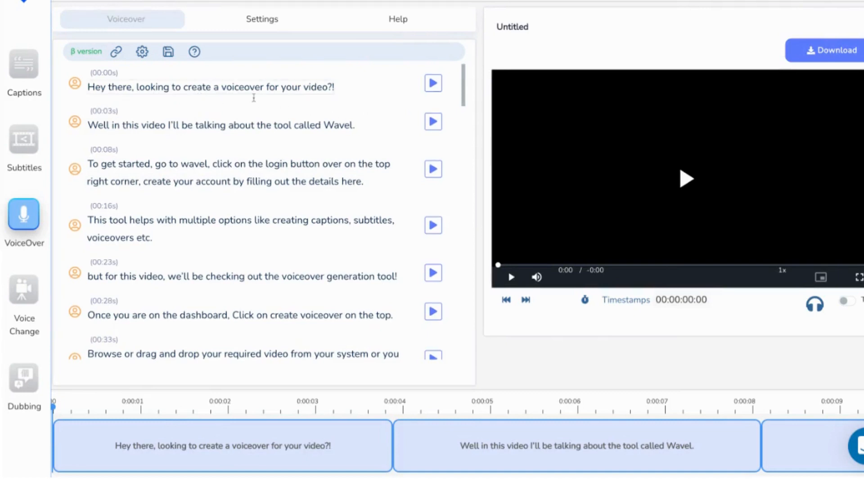
# Look over the generated sentences and play the speech for the second one, "Well in this video I'll be talking about the tool called Wavel.".
pyautogui.scroll(-2, 241, 338)
pyautogui.scroll(2, 240, 338)
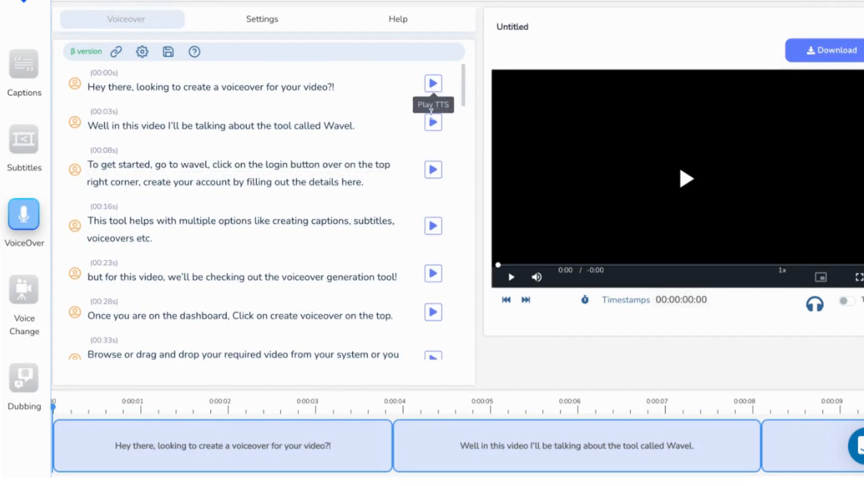
pyautogui.click(433, 128)
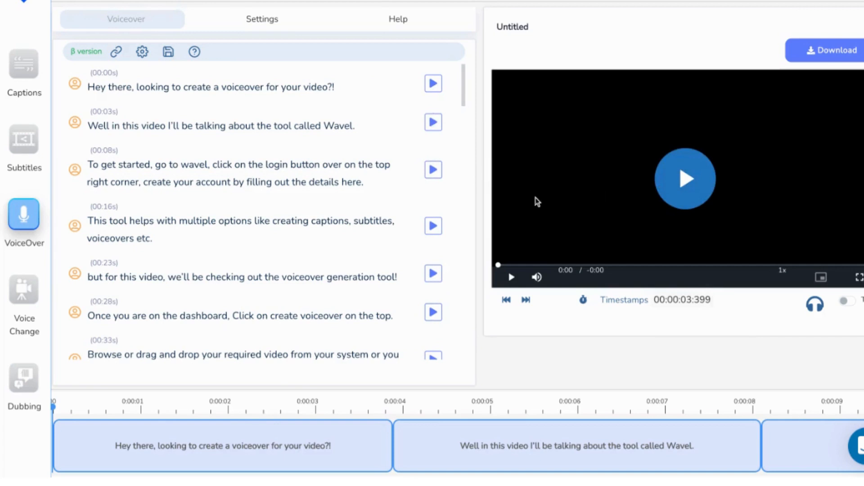
# Open the first sentence, "Hey there, looking to create a voiceover for your video?!", for editing and generate its voice.
pyautogui.click(216, 88)
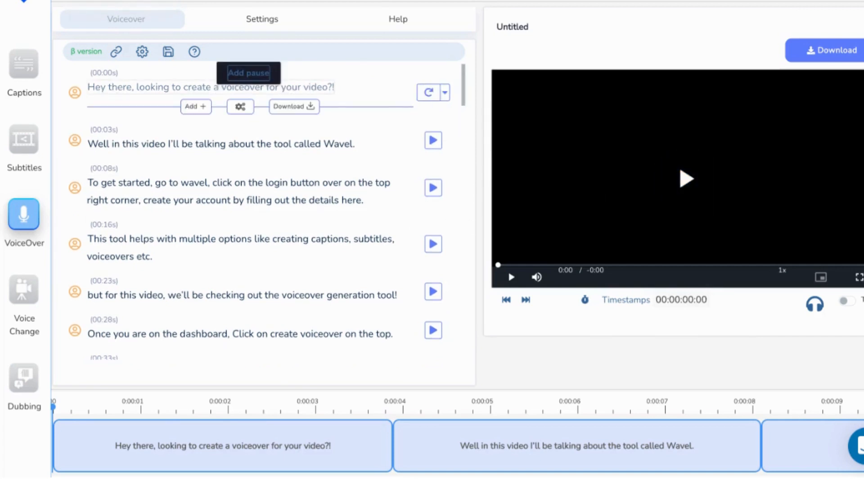
pyautogui.click(426, 96)
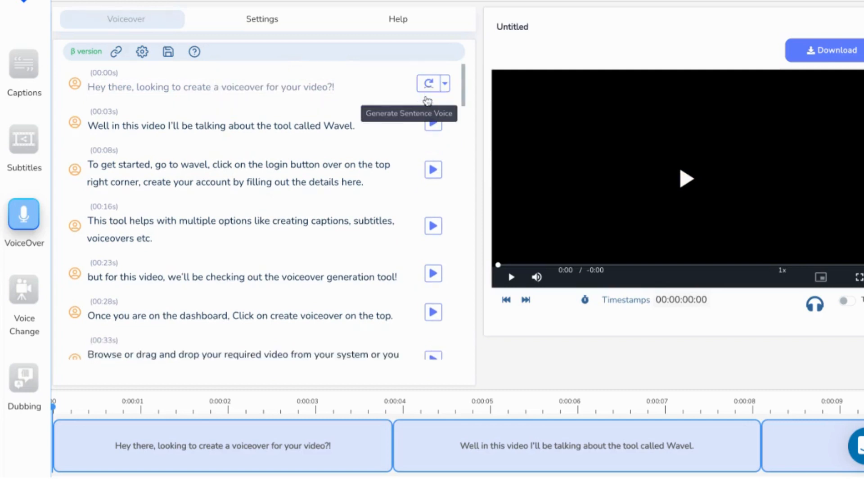
pyautogui.click(427, 88)
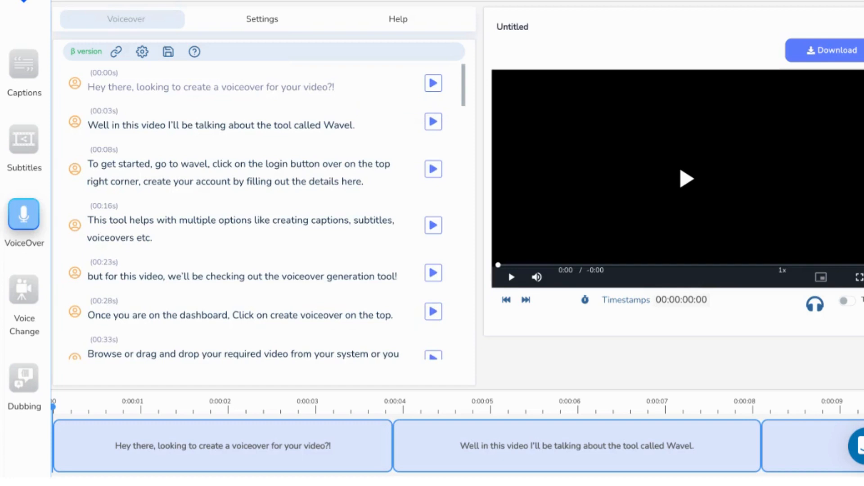
pyautogui.click(185, 125)
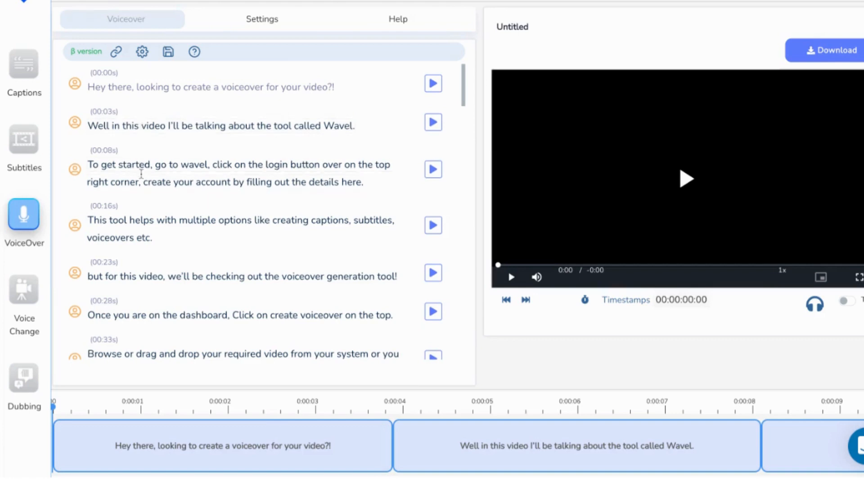
pyautogui.scroll(-1, 141, 173)
pyautogui.scroll(1, 141, 174)
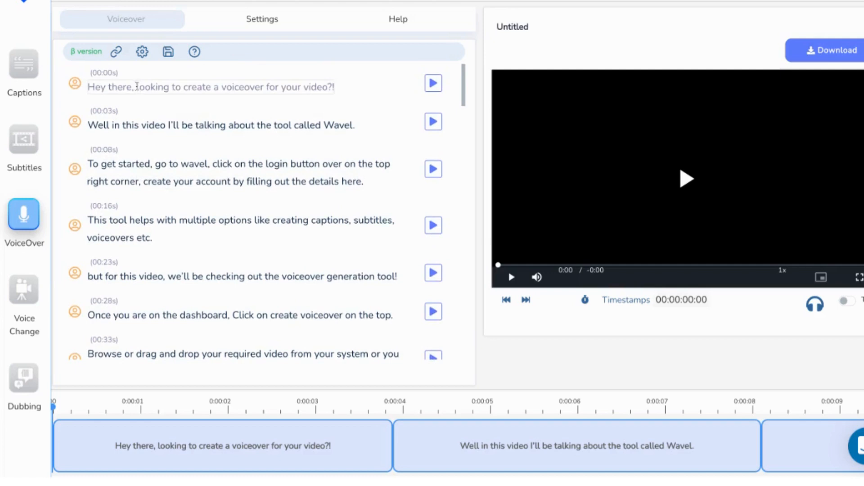
# Give the word "looking" in the first sentence Moderate emphasis, and regenerate the sentence's voice to preview it.
pyautogui.click(137, 86)
pyautogui.moveTo(136, 86); pyautogui.dragTo(169, 87)
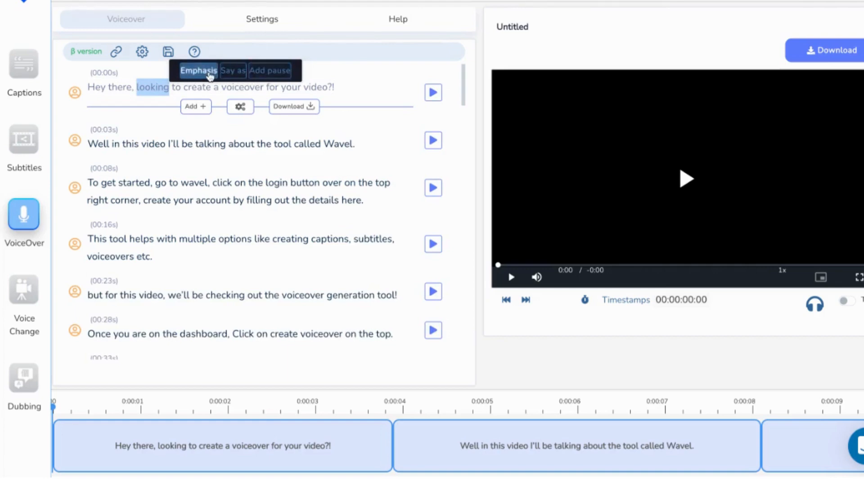
pyautogui.click(209, 74)
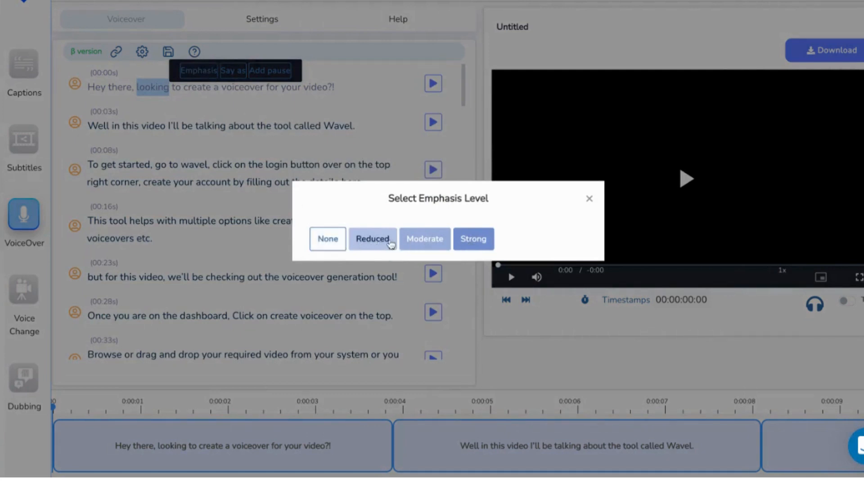
pyautogui.click(415, 248)
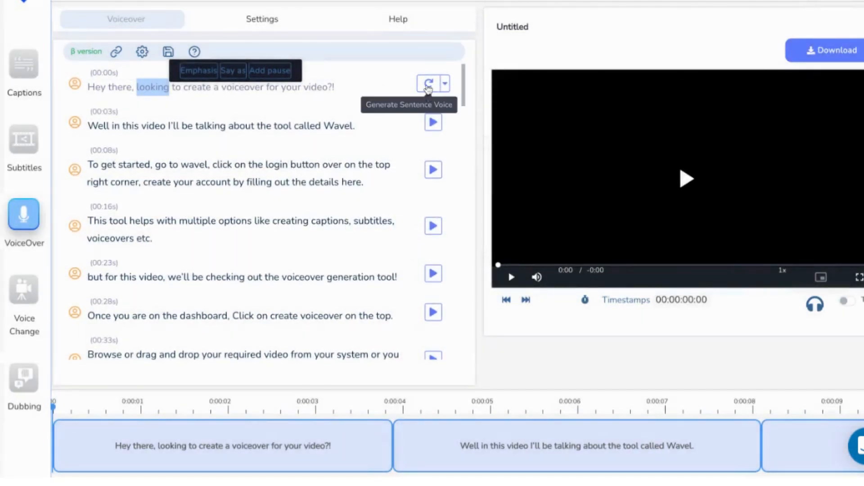
pyautogui.click(428, 86)
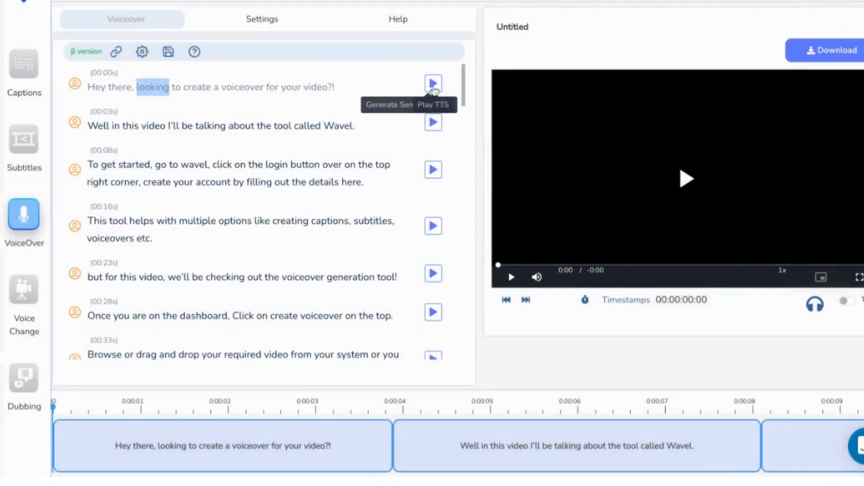
pyautogui.click(433, 86)
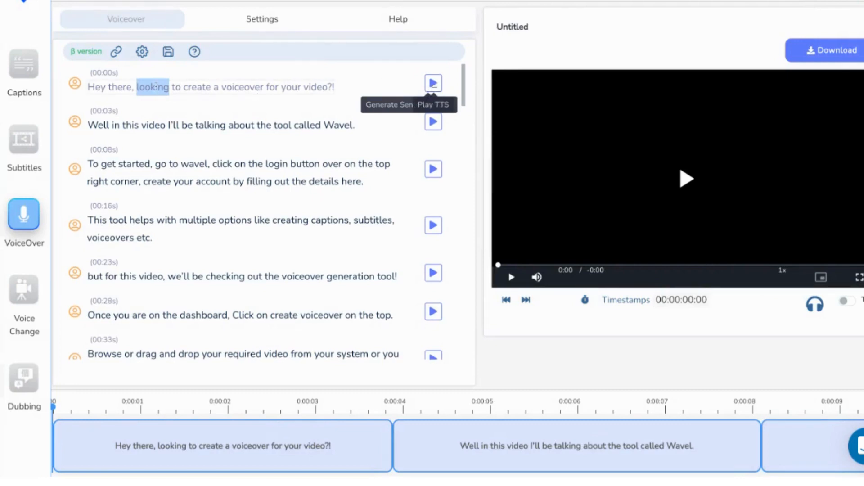
# Save a Say As type at the word "looking" in the first sentence and regenerate the sentence's voice.
pyautogui.click(153, 86)
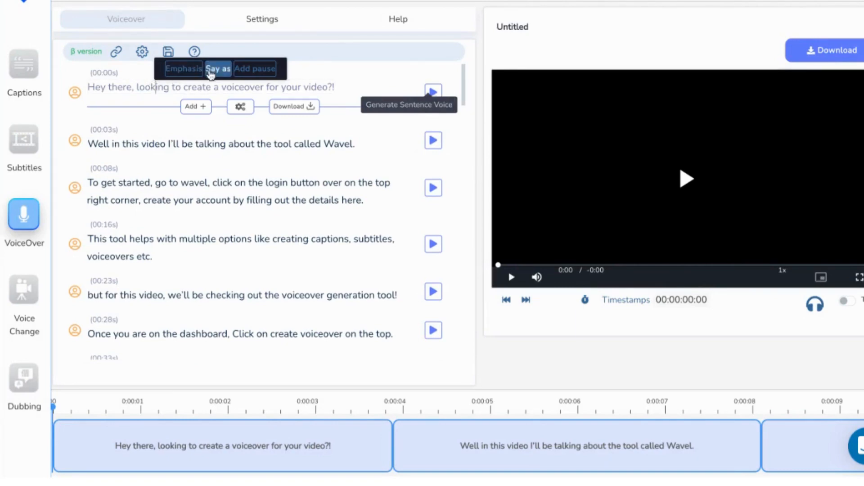
pyautogui.click(211, 74)
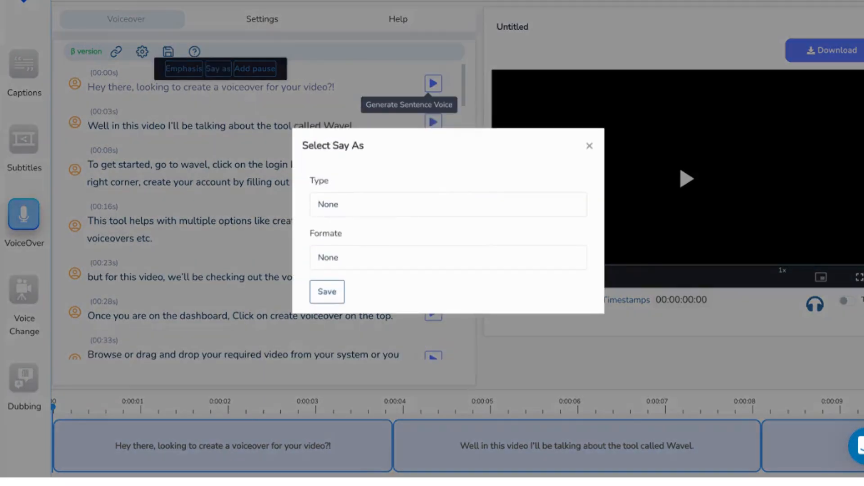
pyautogui.click(367, 206)
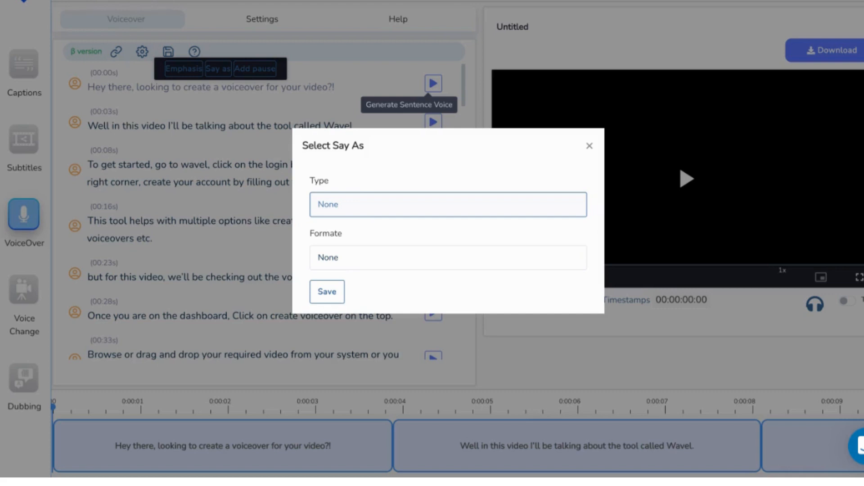
pyautogui.click(353, 226)
pyautogui.click(330, 297)
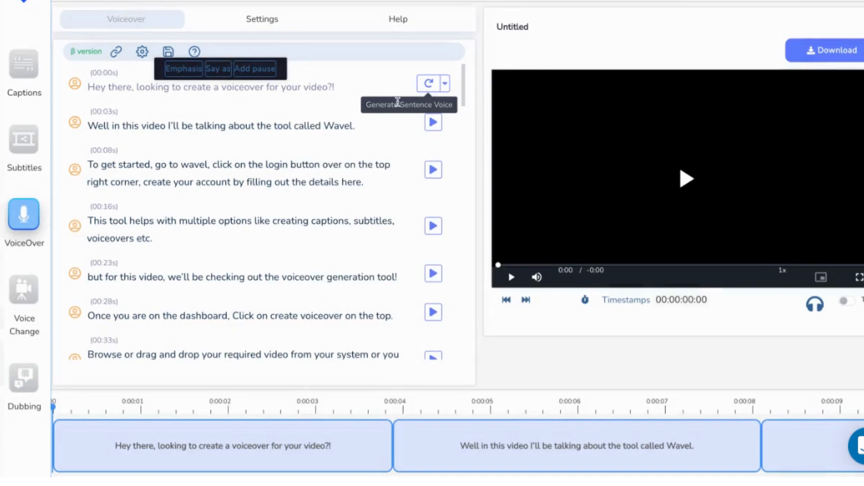
pyautogui.click(431, 84)
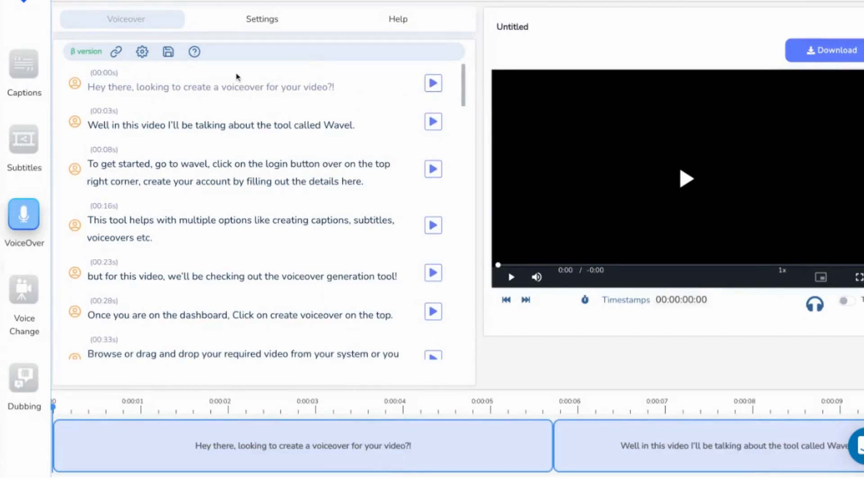
# View the pause duration options for the first sentence without adding a pause.
pyautogui.click(152, 86)
pyautogui.click(184, 69)
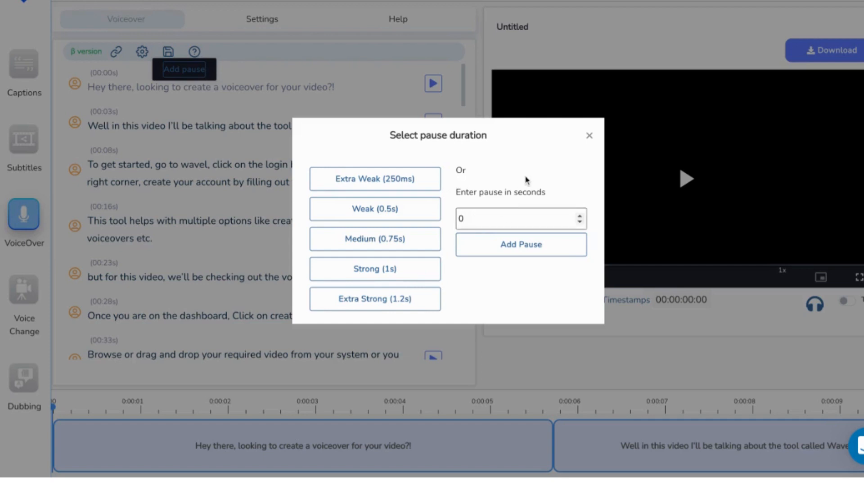
pyautogui.click(589, 135)
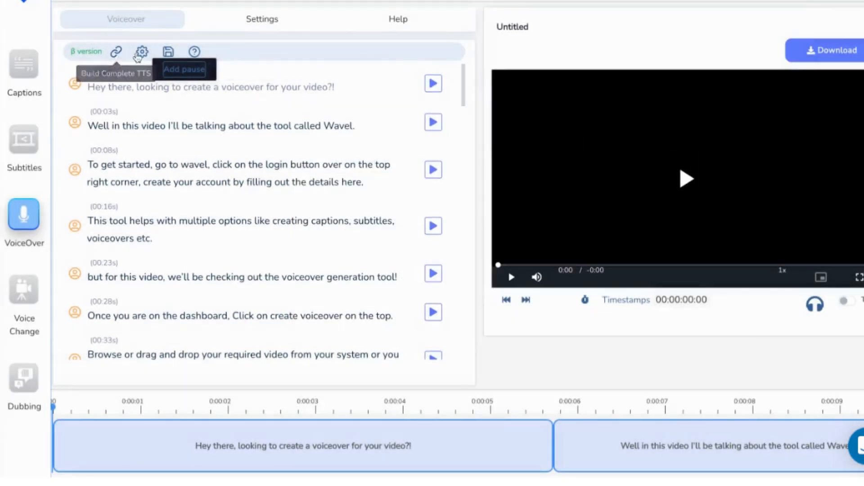
# Save the voice settings with the all-sentences voice option off and build the complete TTS.
pyautogui.click(142, 52)
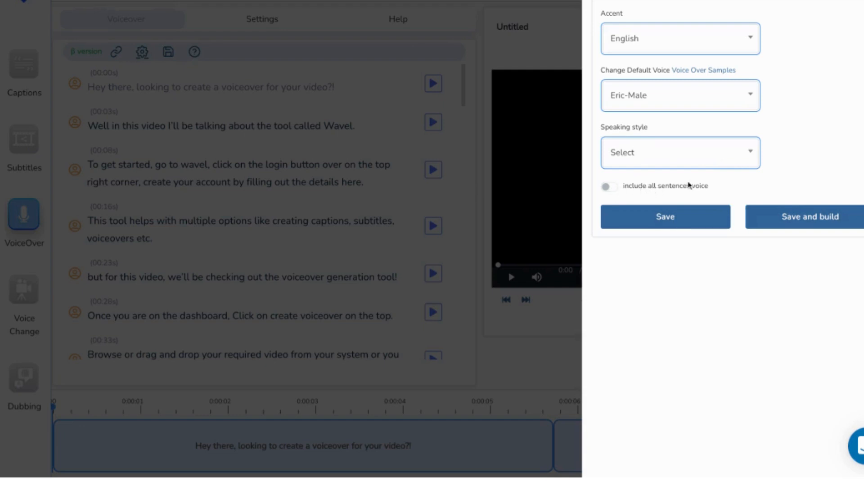
pyautogui.click(608, 187)
pyautogui.click(609, 186)
pyautogui.click(814, 220)
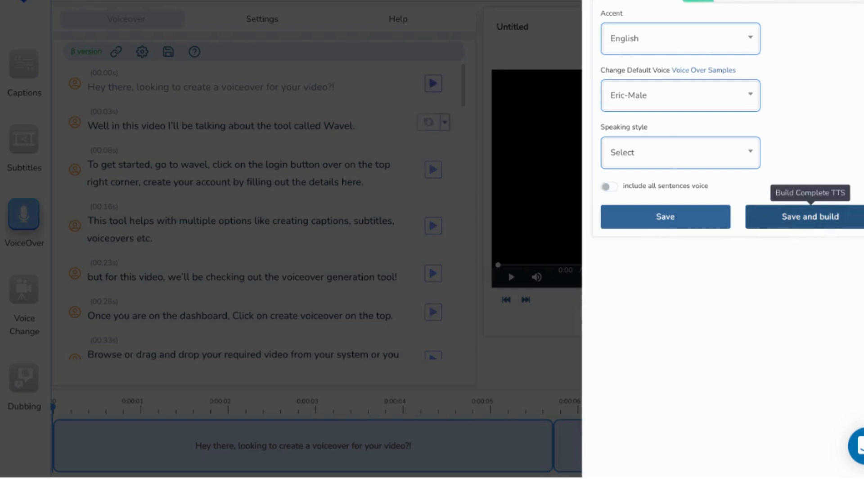